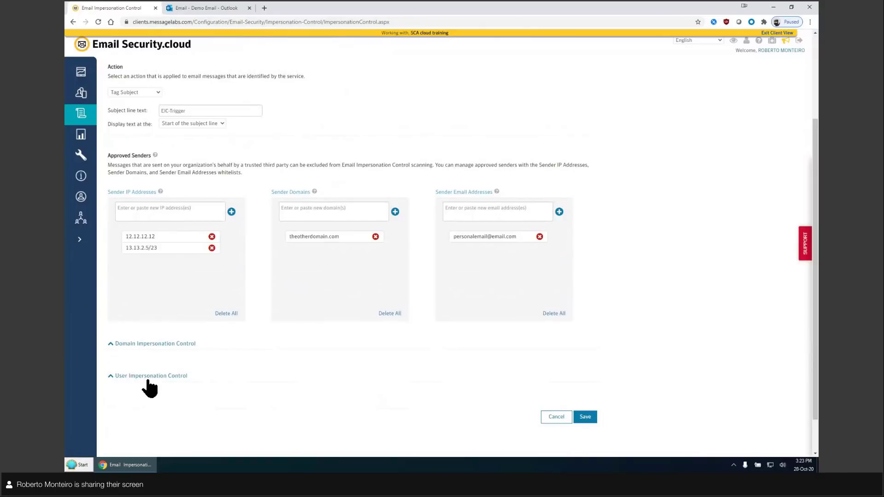
- Review the Domain Impersonation Control settings and protected domains, collapse that section, and leave User Impersonation Control expanded
click(158, 345)
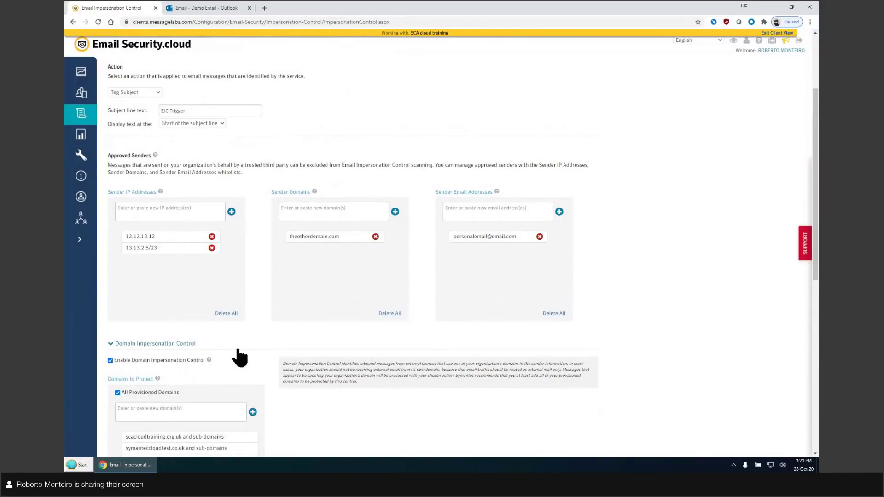
scroll(243, 354, down, 4)
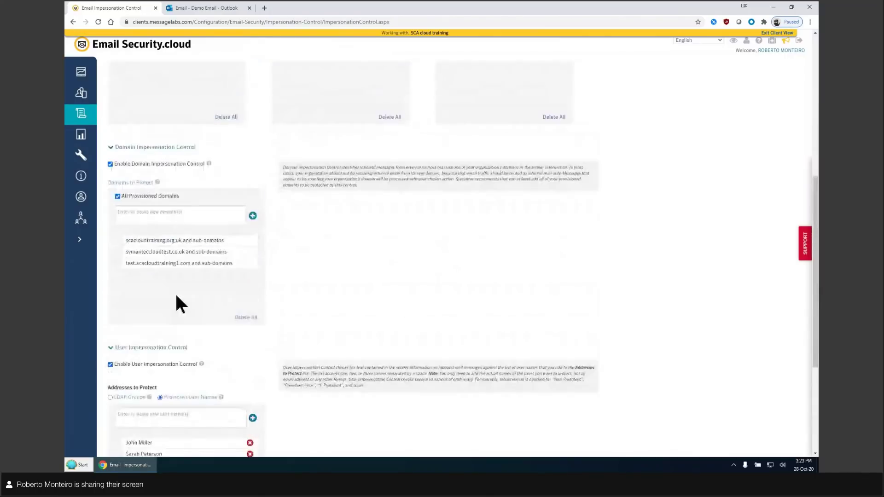
click(111, 147)
scroll(327, 364, up, 3)
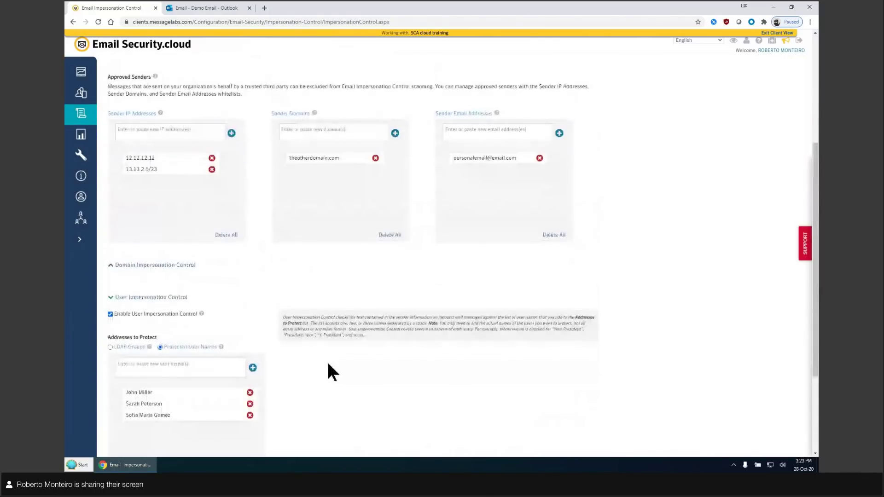
- Check the default Tag Subject action and its subject line text
scroll(327, 368, up, 3)
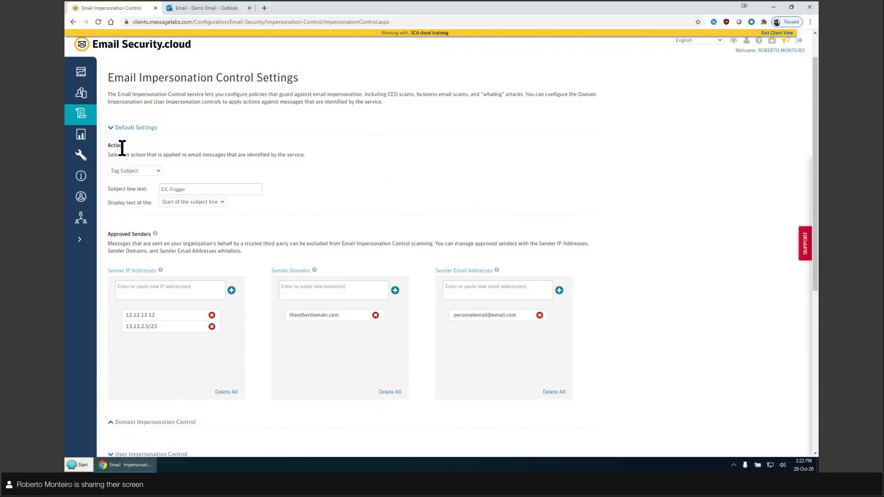
triple_click(189, 189)
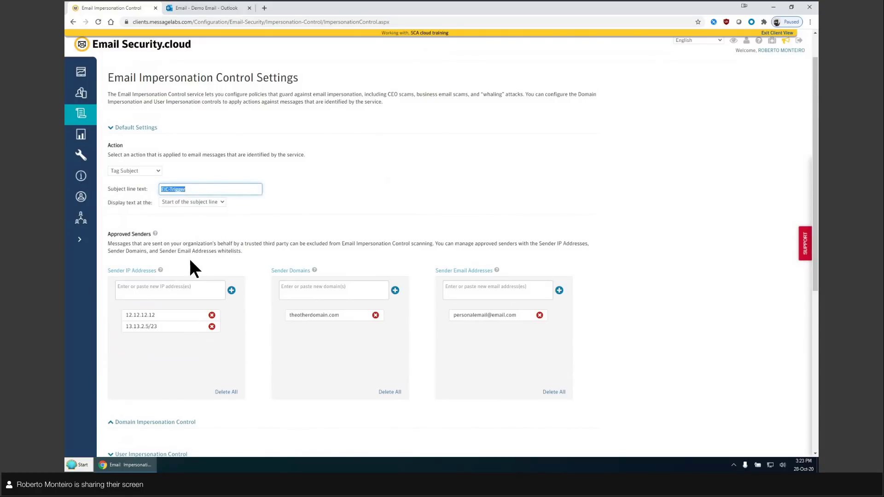
click(210, 224)
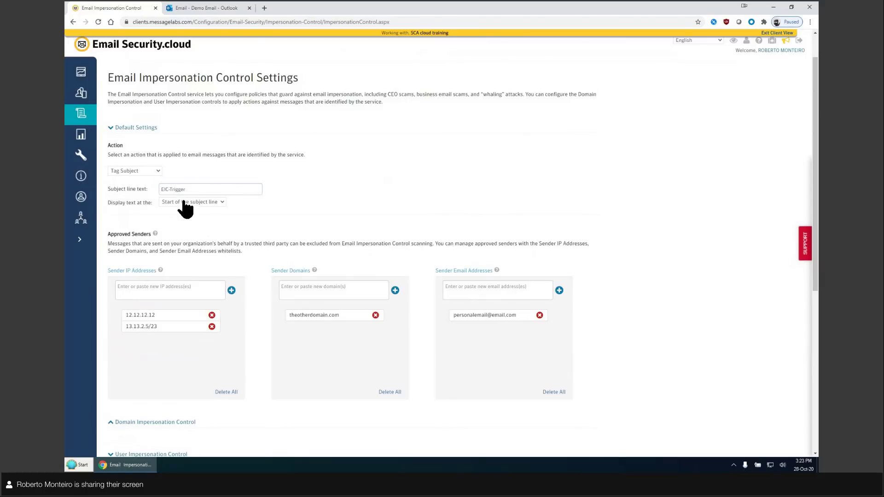
- Review the User Impersonation Control settings and the list of protected user names
scroll(278, 363, down, 3)
scroll(278, 362, down, 2)
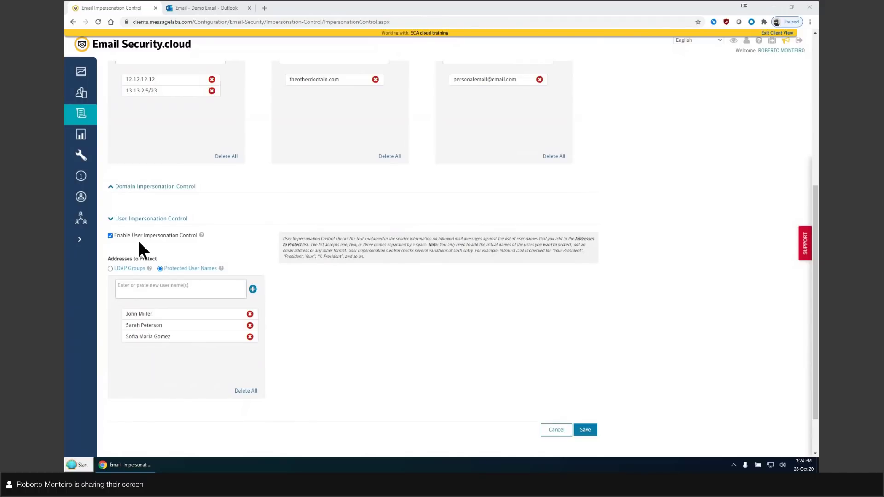
click(177, 296)
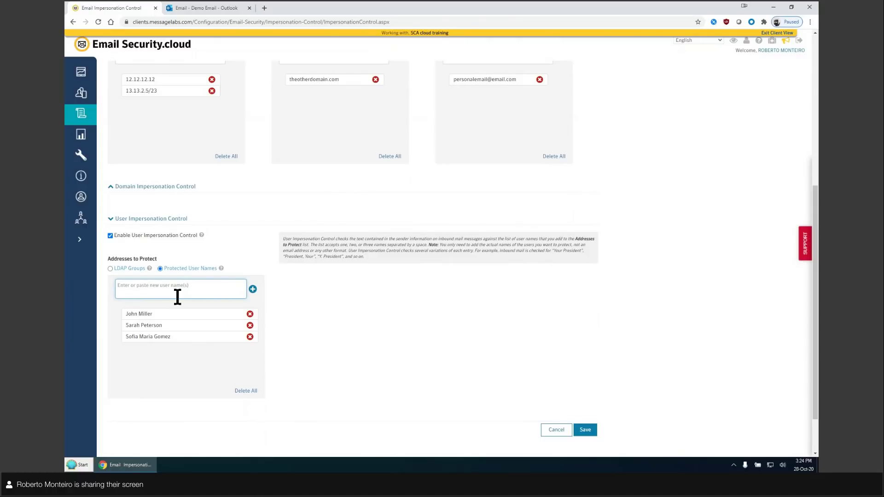
click(177, 296)
click(363, 334)
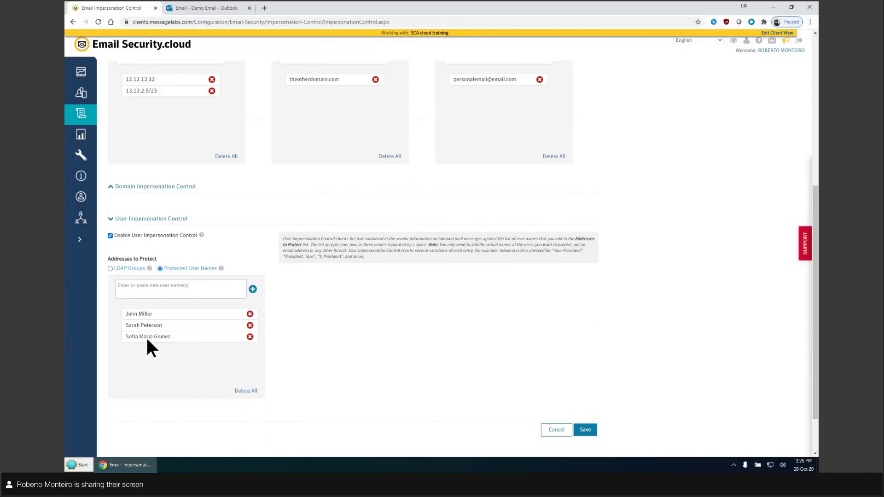
- Switch to the Outlook inbox and examine the sender and subject tag of EIC-Trigger Email sample 1
click(188, 7)
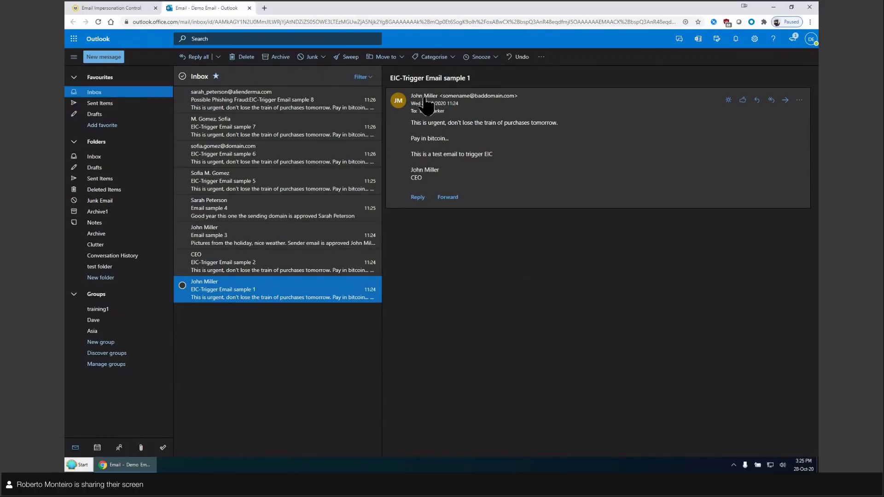
mouse_move(431, 98)
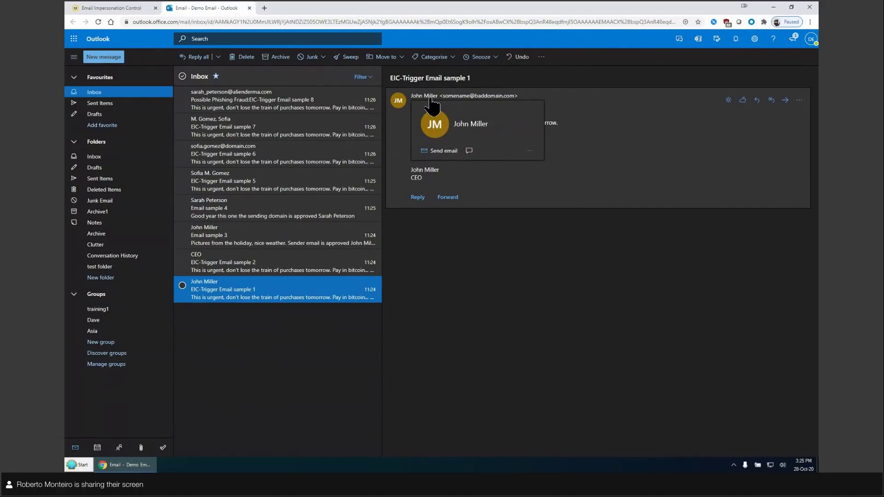
drag(390, 77, 424, 78)
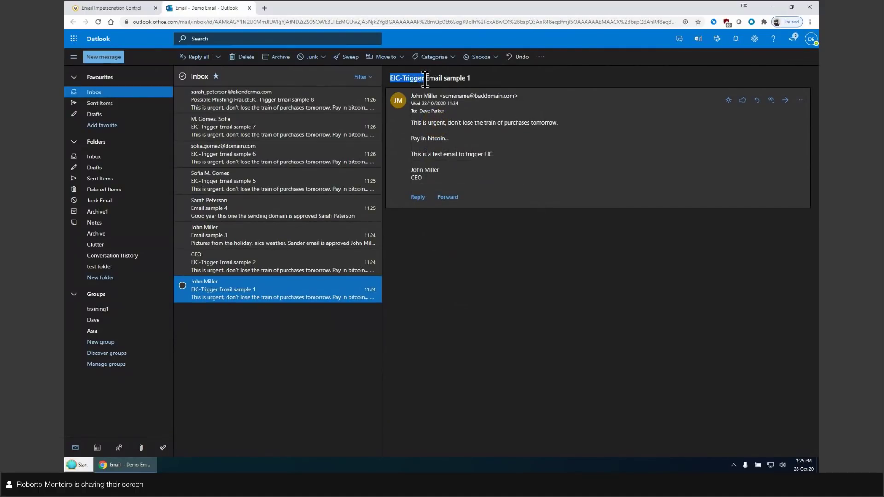
- Open EIC-Trigger Email sample 2 and compare its sender display name, address and signature
click(283, 269)
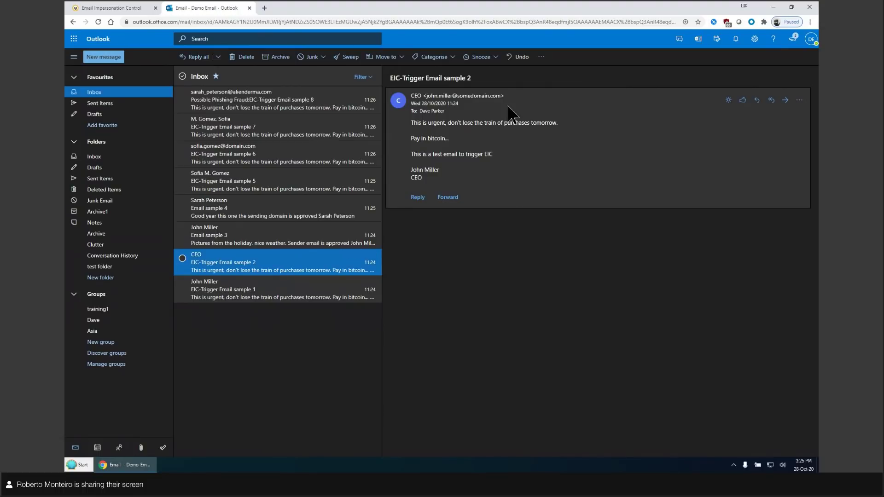
mouse_move(445, 99)
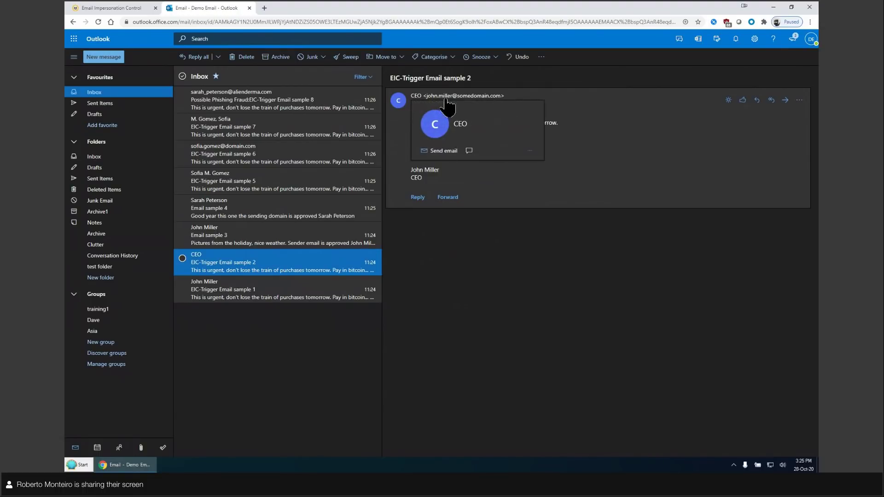
mouse_move(416, 182)
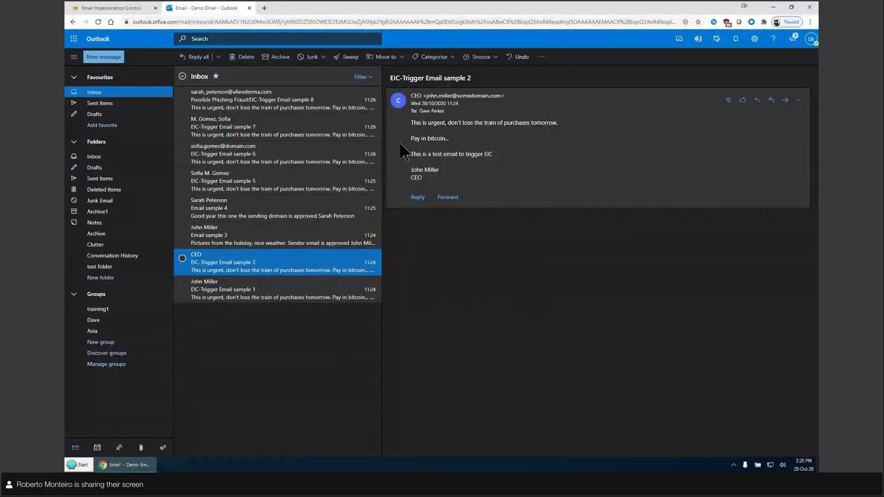
- Open Email sample 3 and inspect its sender's details
click(269, 249)
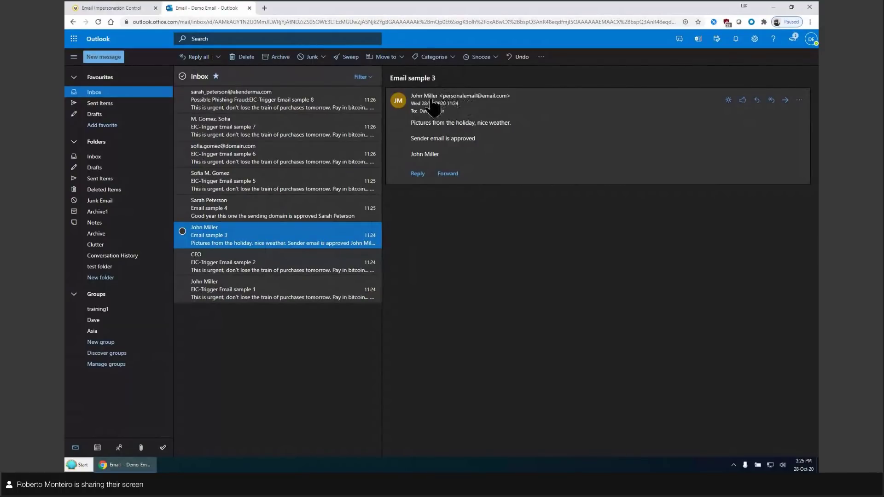
click(474, 101)
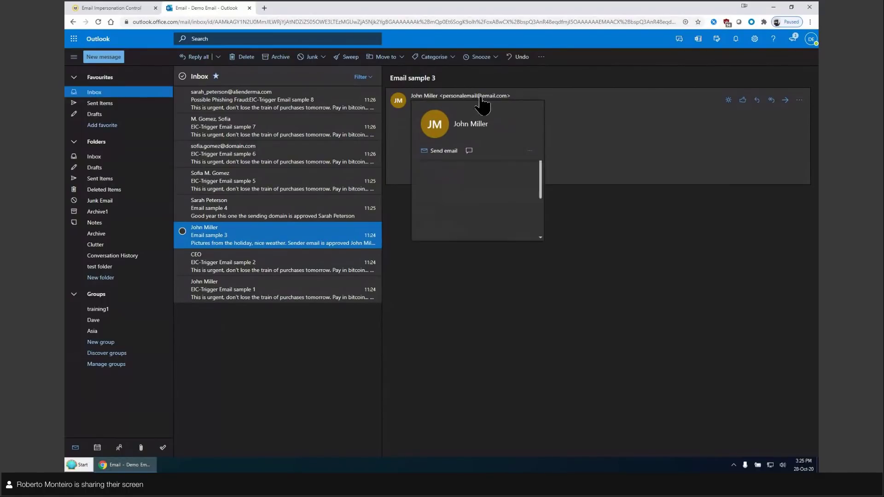
click(565, 165)
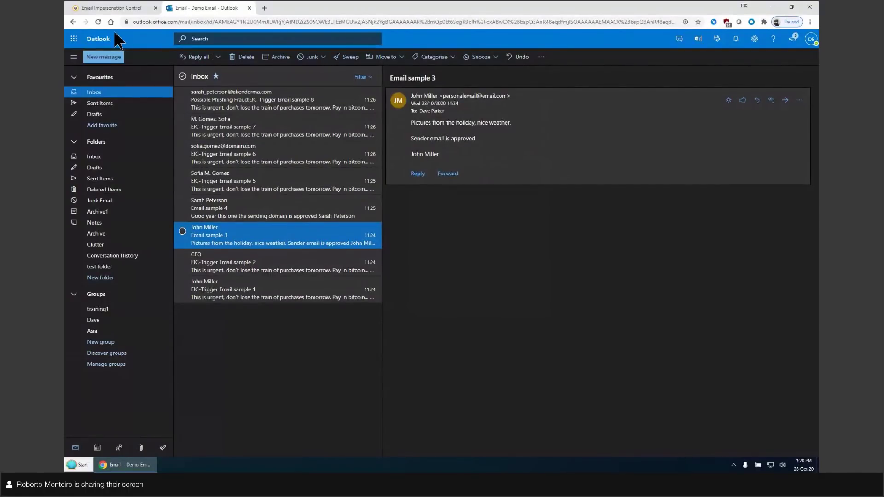
- Switch back to Email Security.cloud and check the approved sender email addresses for Email sample 3's sender
click(128, 8)
scroll(400, 328, up, 3)
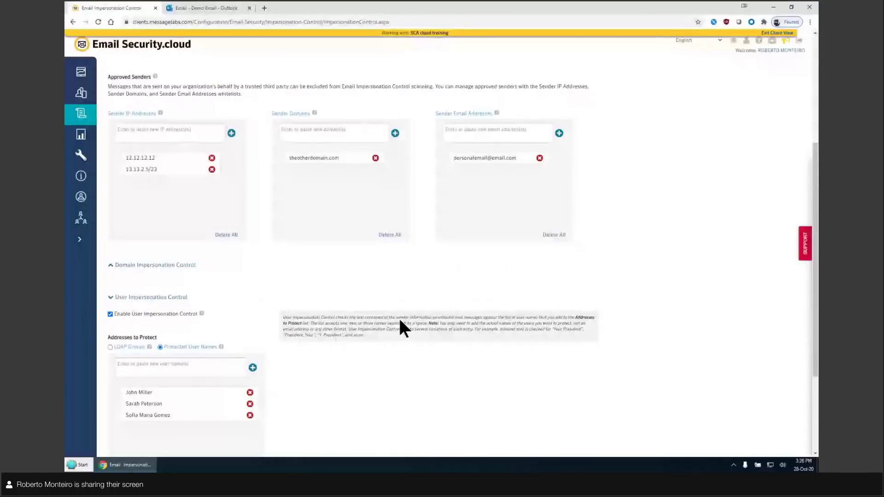
scroll(399, 320, up, 2)
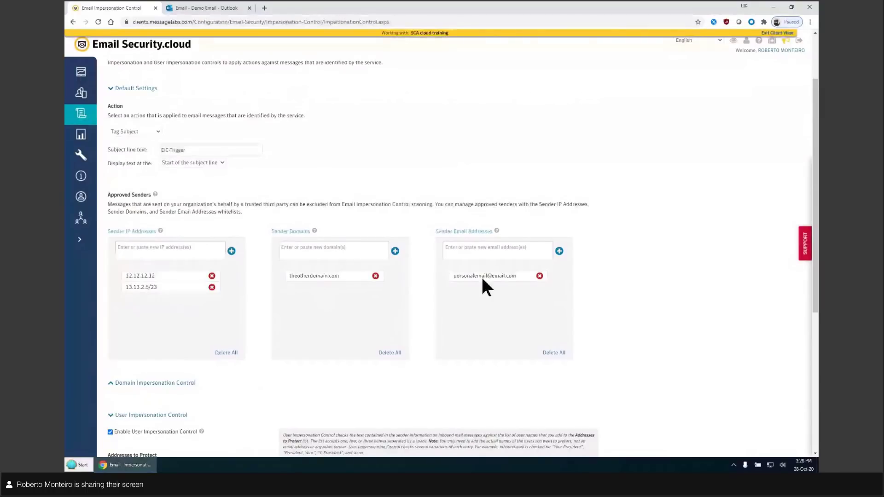
- Open Email sample 4 in Outlook and check its sender's domain against the approved Sender Domains in Email Security.cloud
click(208, 7)
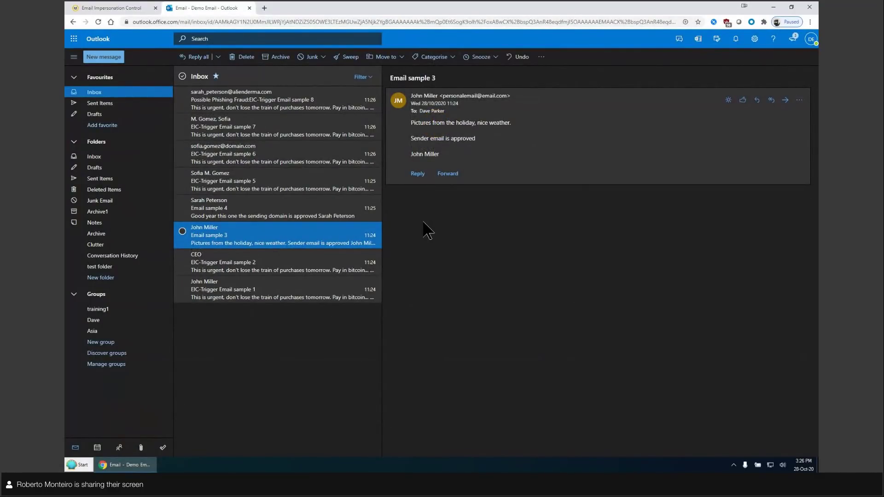
click(244, 213)
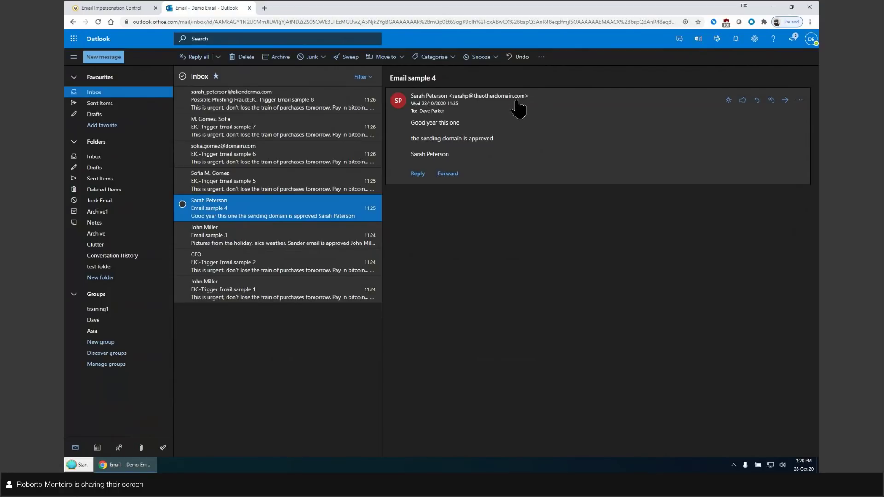
click(99, 7)
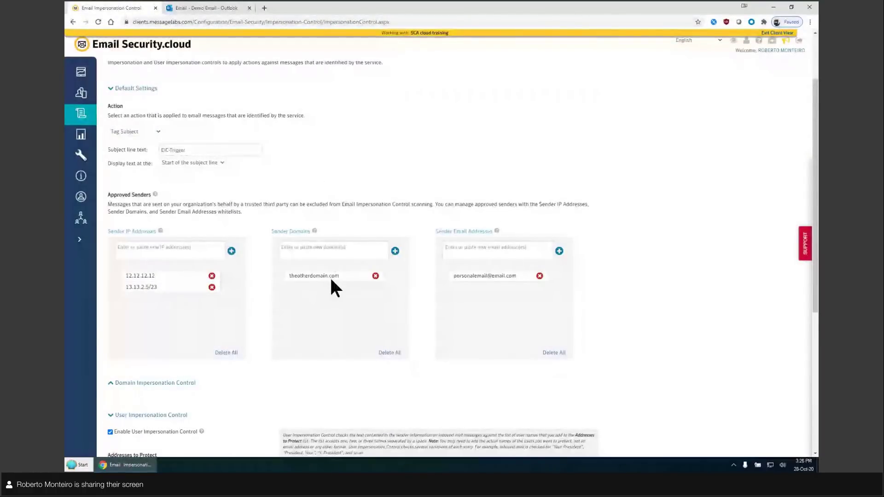
- Return to the Outlook inbox and examine the senders of EIC-Trigger Email samples 5 and 6
click(190, 8)
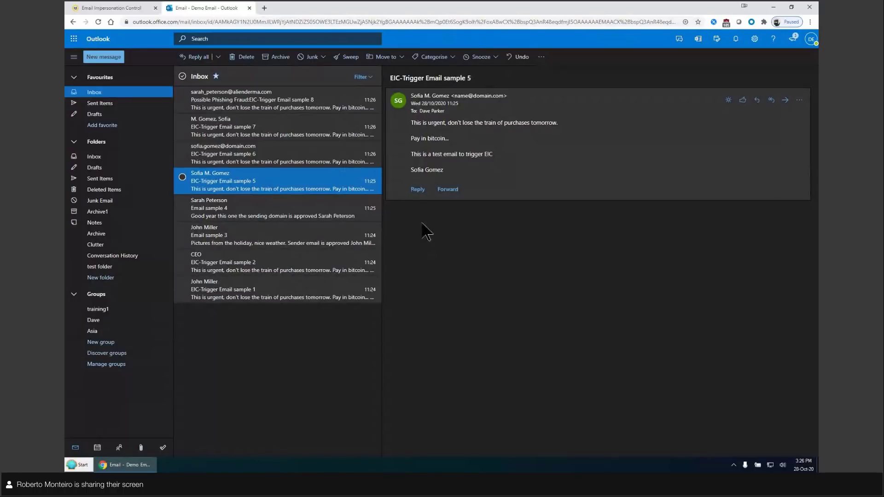
mouse_move(423, 111)
click(295, 169)
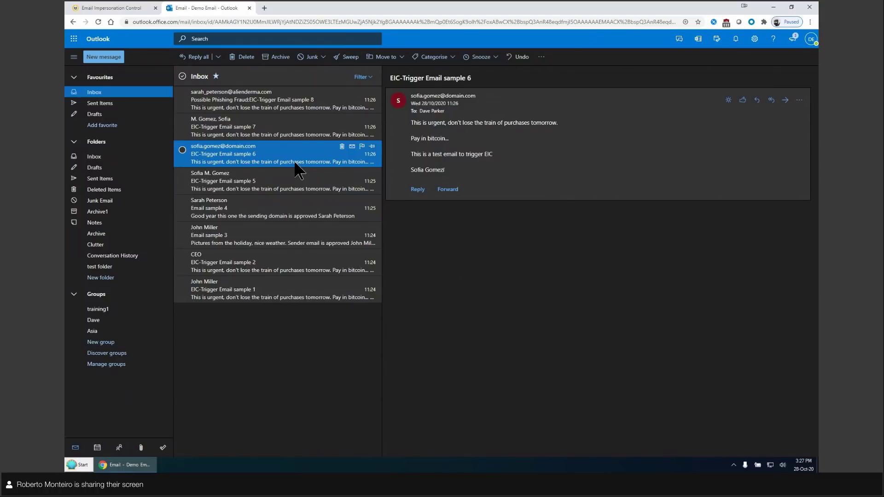
- Compare Email sample 6's sender with the protected user names in Email Security.cloud, and return to the message in Outlook
click(119, 9)
scroll(214, 355, down, 6)
drag(172, 280, 124, 280)
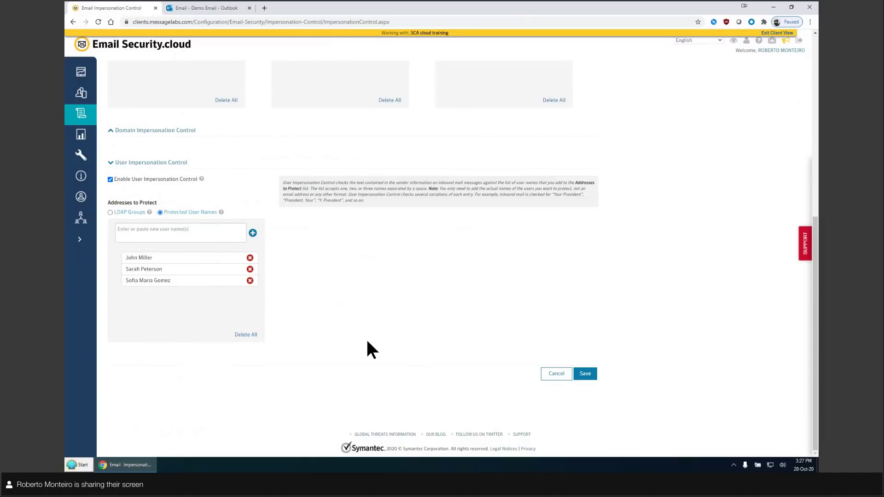
click(189, 7)
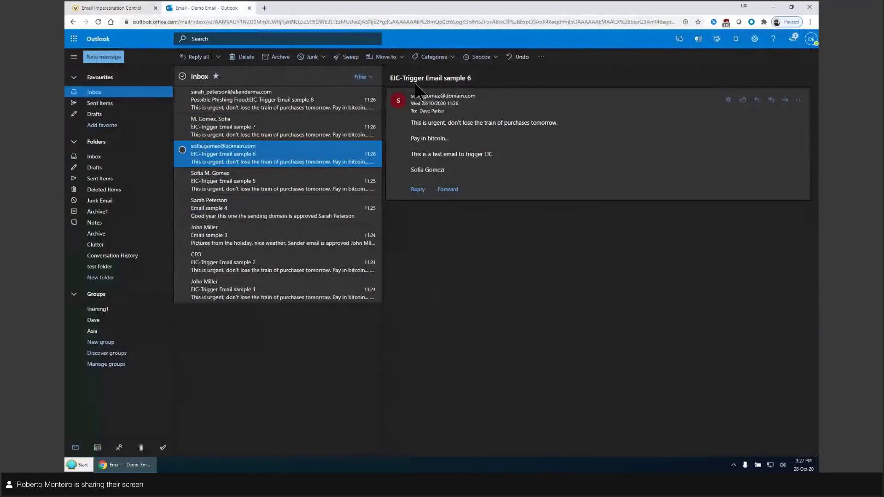
- Examine Email samples 7 and 8, highlight sample 8's "Possible Phishing Fraud" subject tag, and return to the impersonation control settings
click(279, 138)
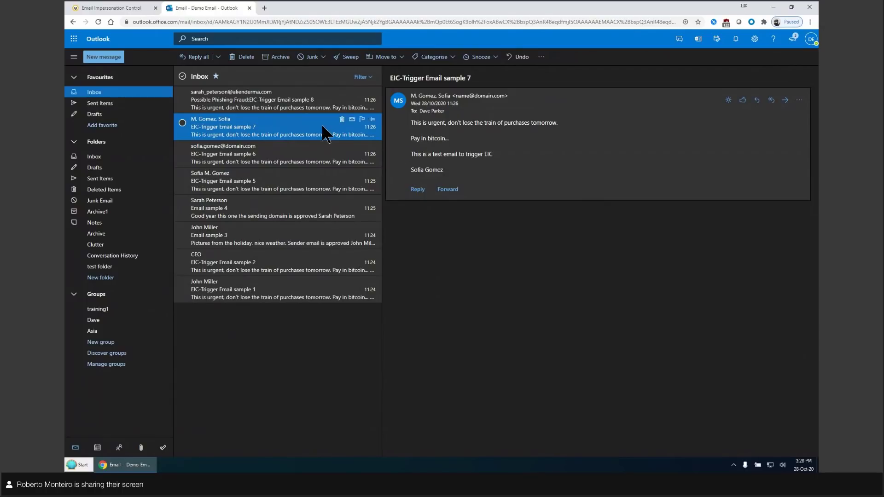
click(303, 110)
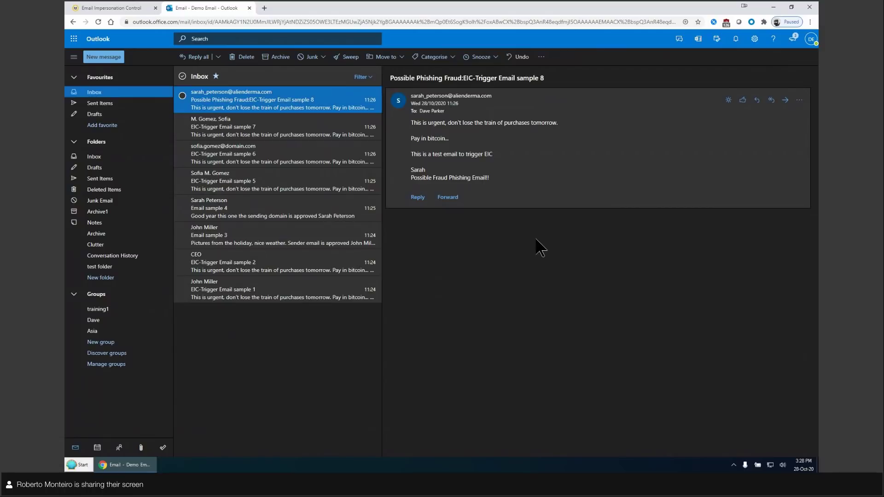
drag(390, 79, 462, 78)
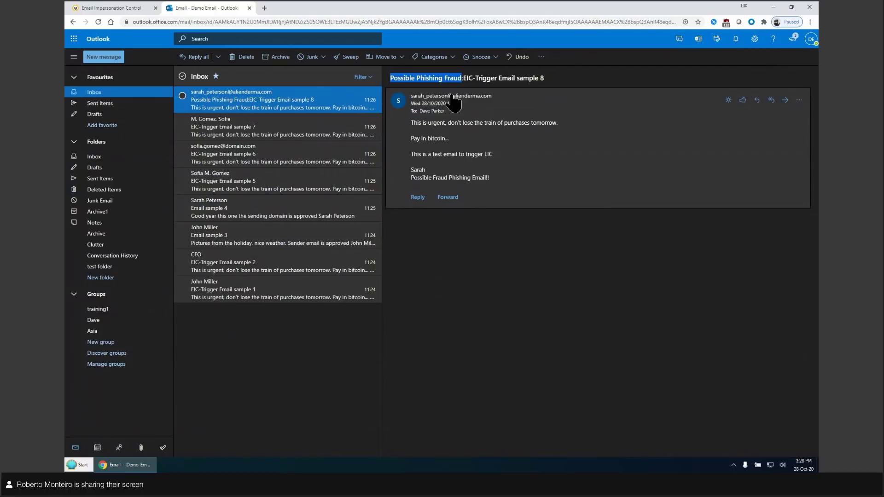
click(404, 80)
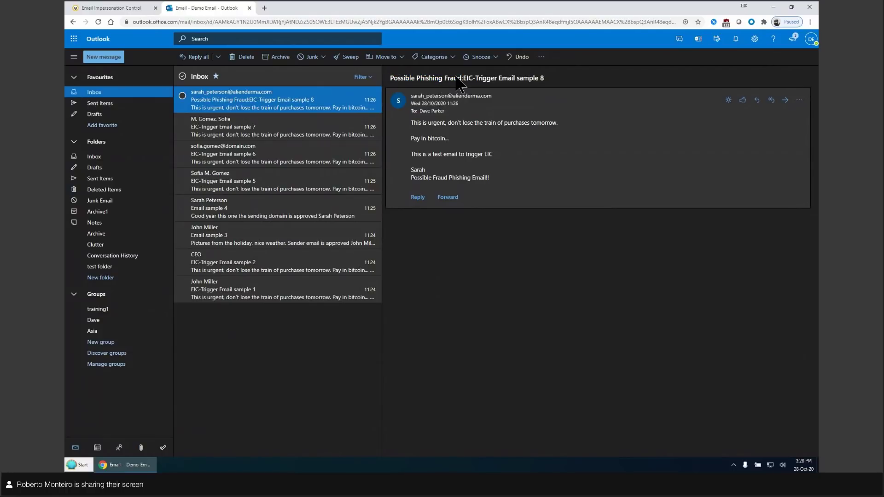
drag(463, 79, 390, 79)
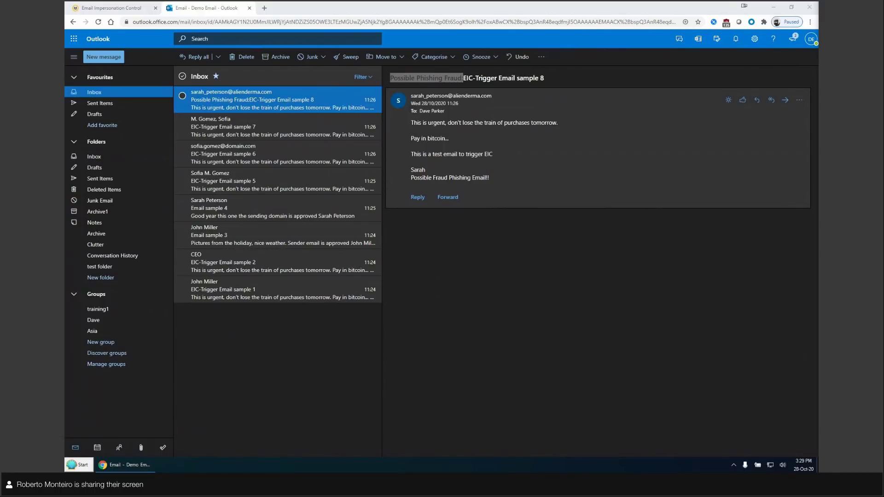
click(123, 5)
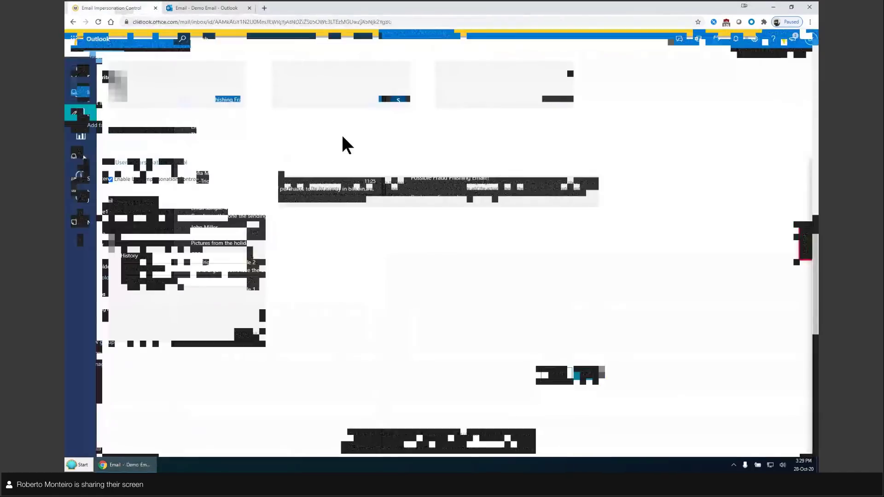
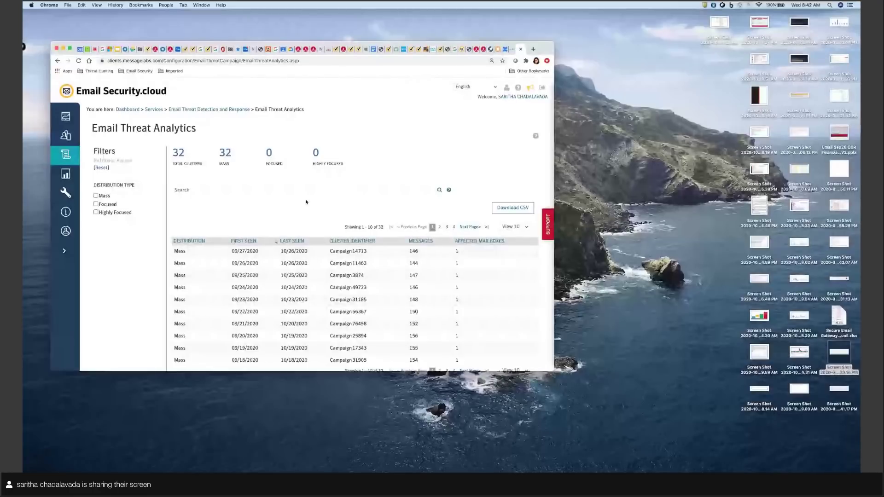
- Open Campaign 11463 from the Email Threat Analytics cluster list and examine its Attack Overview
scroll(306, 202, down, 1)
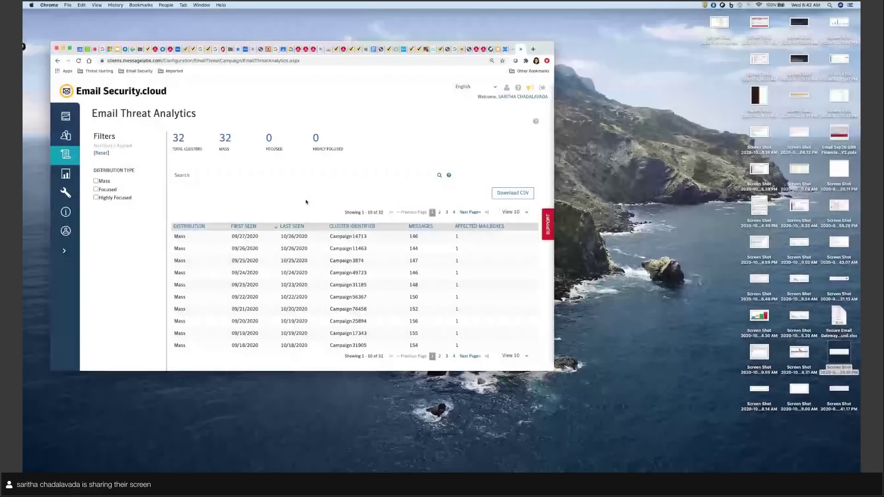
scroll(307, 202, up, 1)
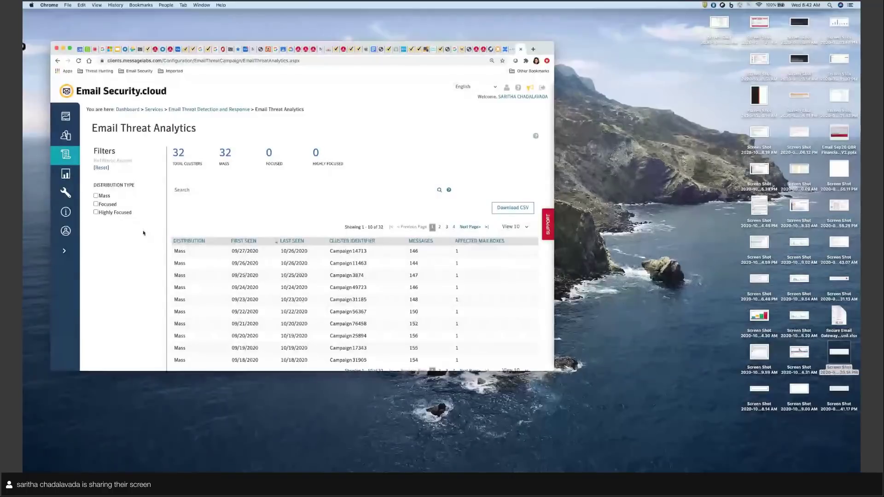
click(181, 264)
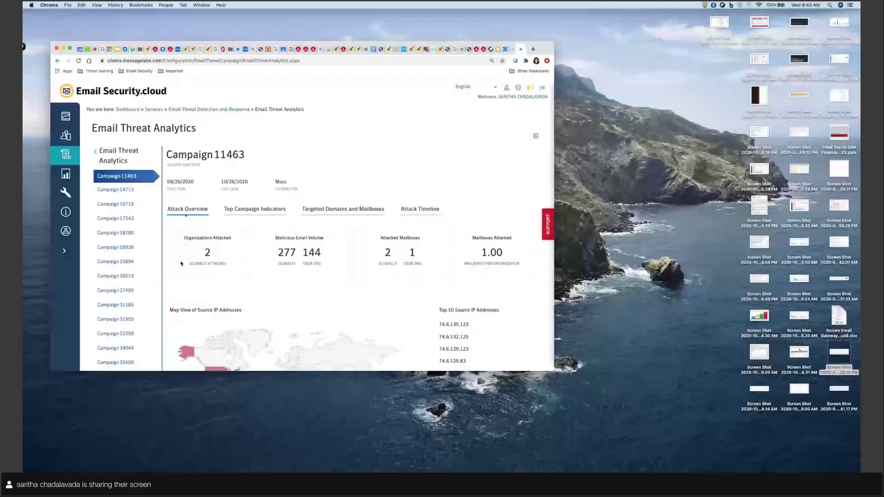
scroll(181, 263, down, 2)
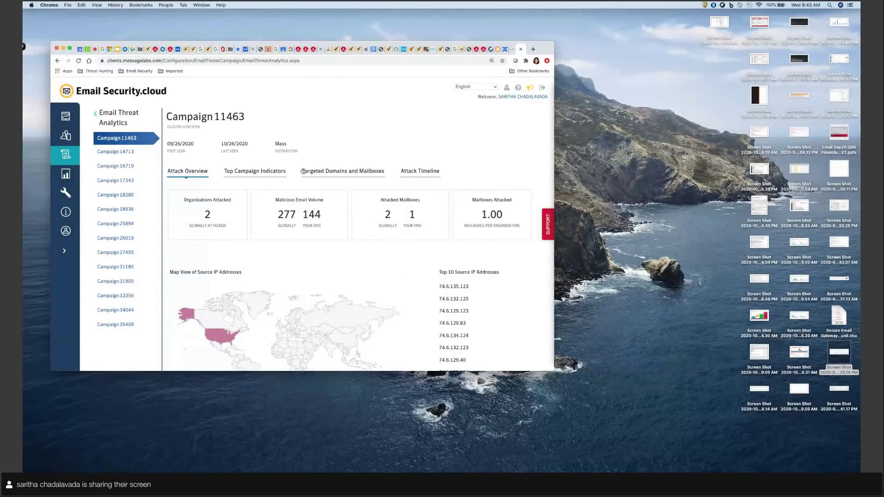
- Review Campaign 11463's Top Campaign Indicators, Targeted Domains and Mailboxes, and Attack Timeline
click(272, 176)
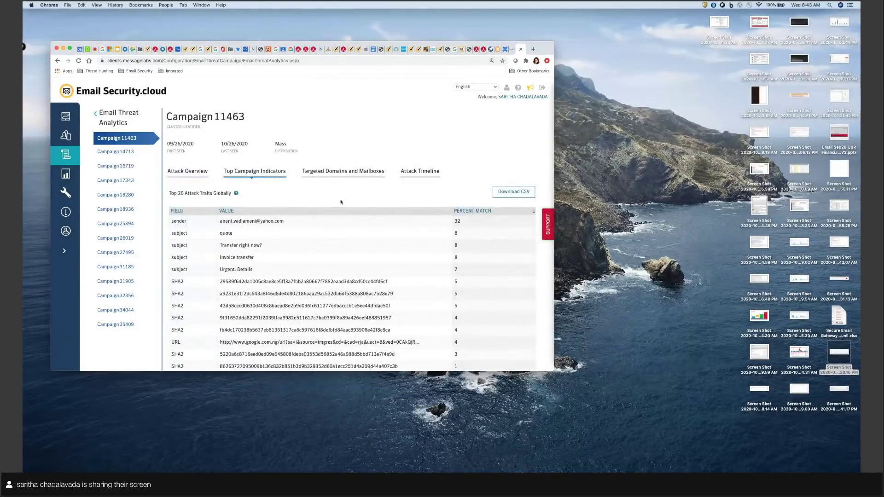
scroll(308, 273, down, 2)
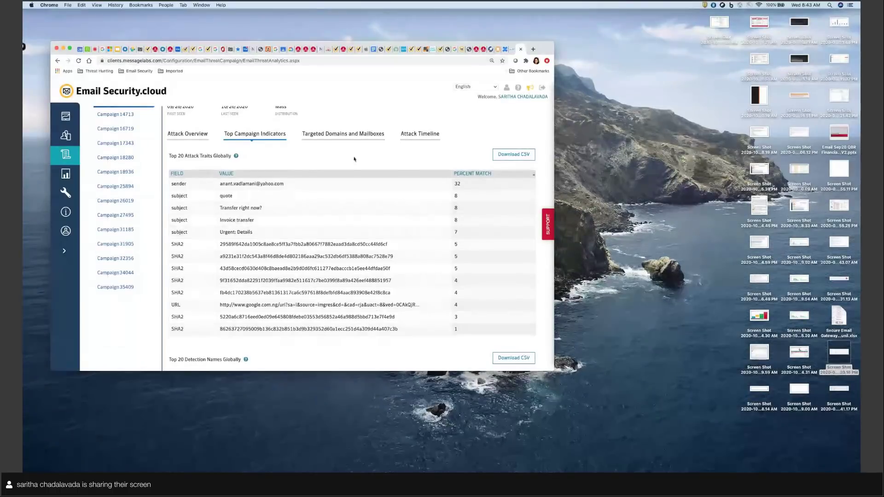
click(360, 140)
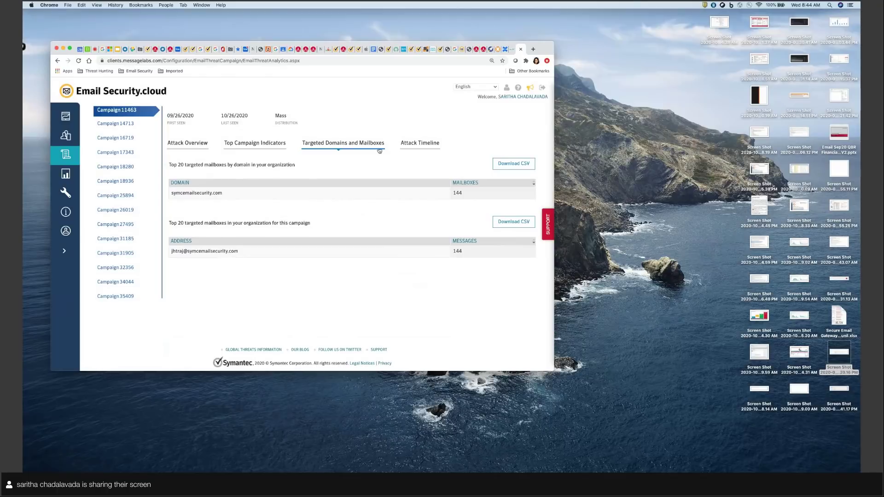
click(425, 149)
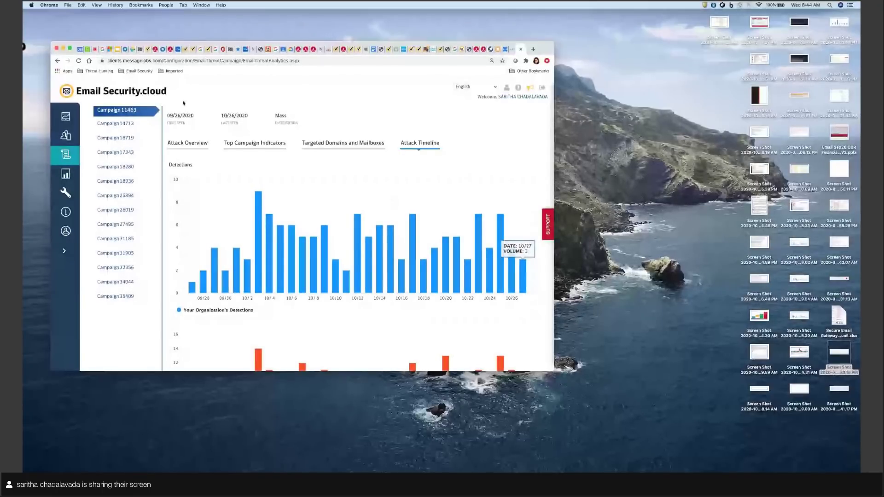
- Open Email Threat Isolation Settings and examine the URL Isolation and Attachment Isolation options
mouse_move(66, 154)
mouse_move(136, 183)
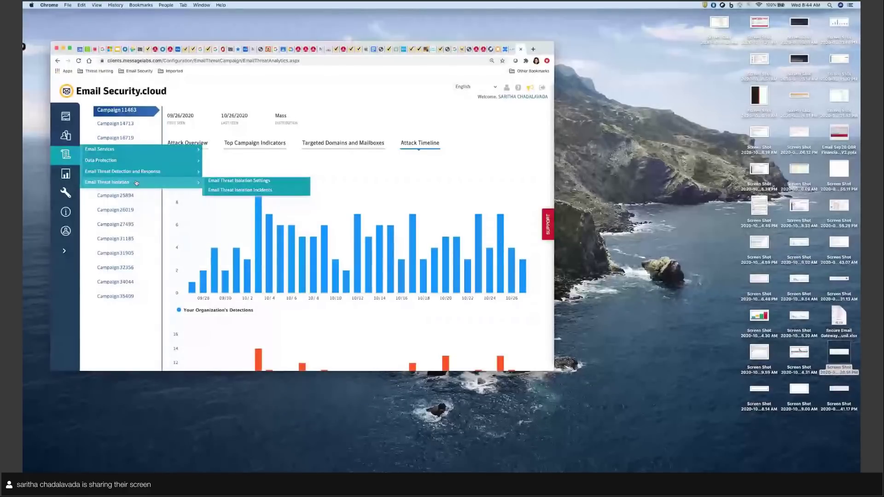
click(222, 184)
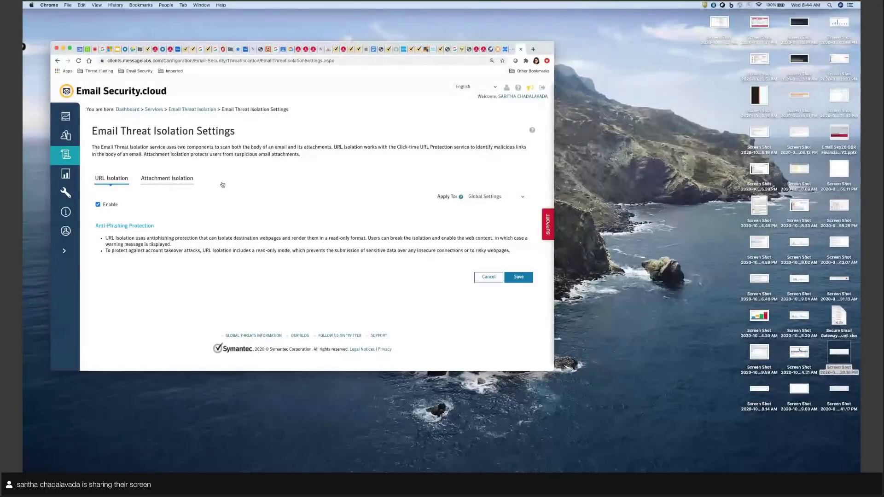
mouse_move(98, 207)
click(176, 181)
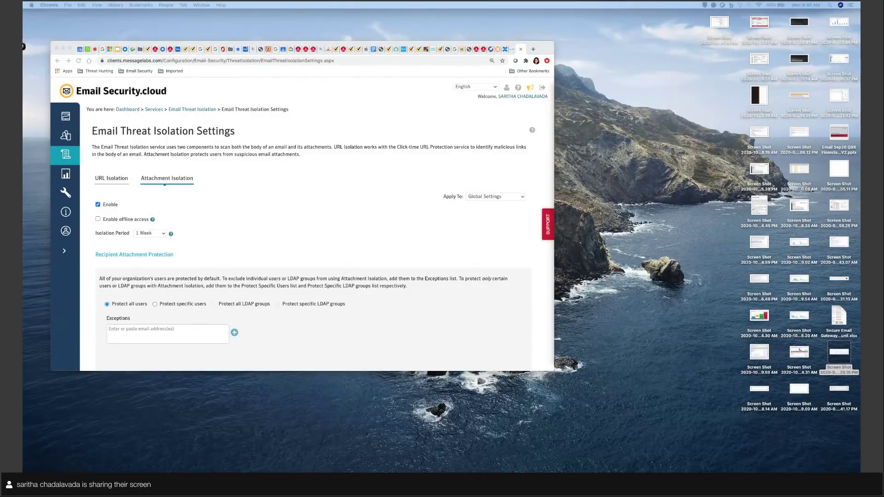
- Switch to the URL Isolation email in Outlook, inspect and open its low-risk BBC News link, and return to the message
drag(237, 56, 275, 96)
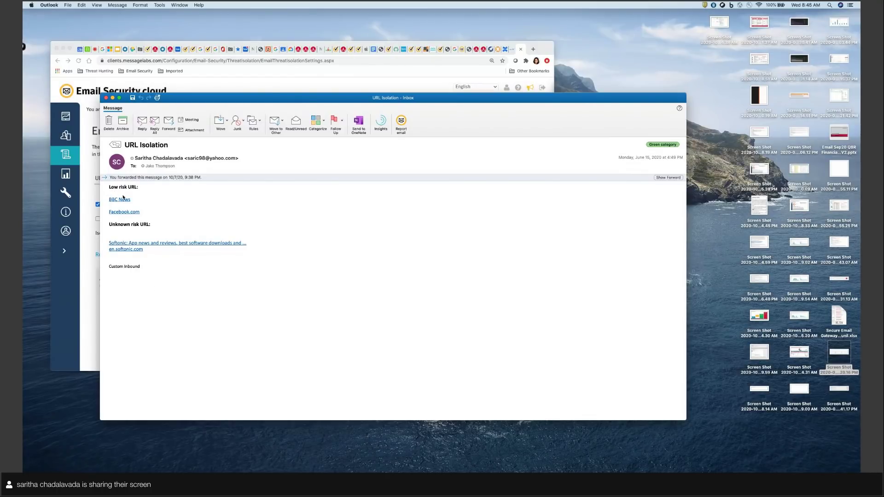
mouse_move(123, 201)
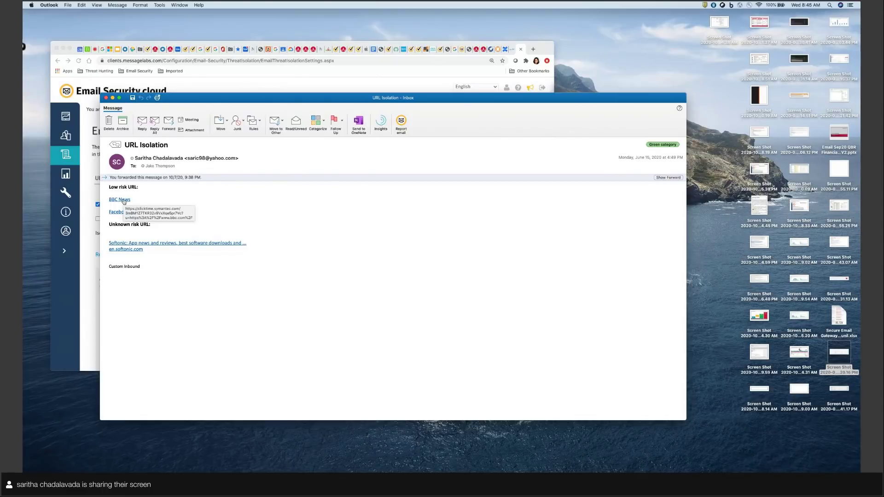
click(119, 200)
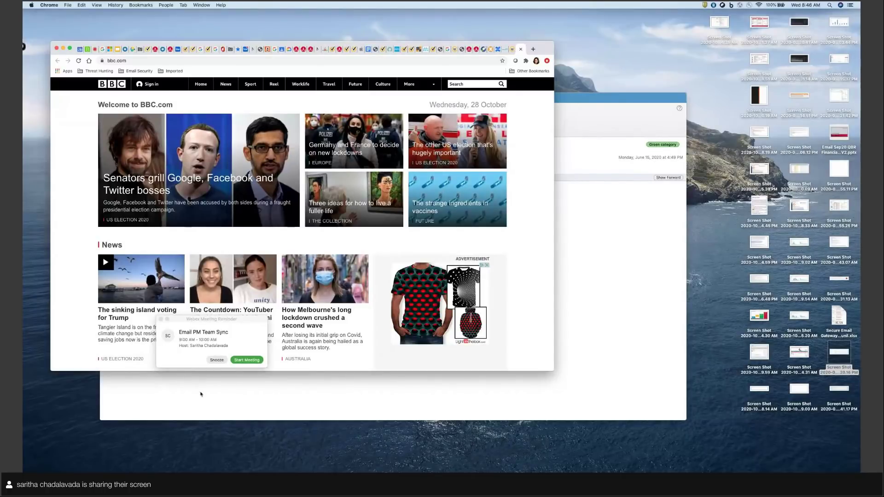
click(246, 360)
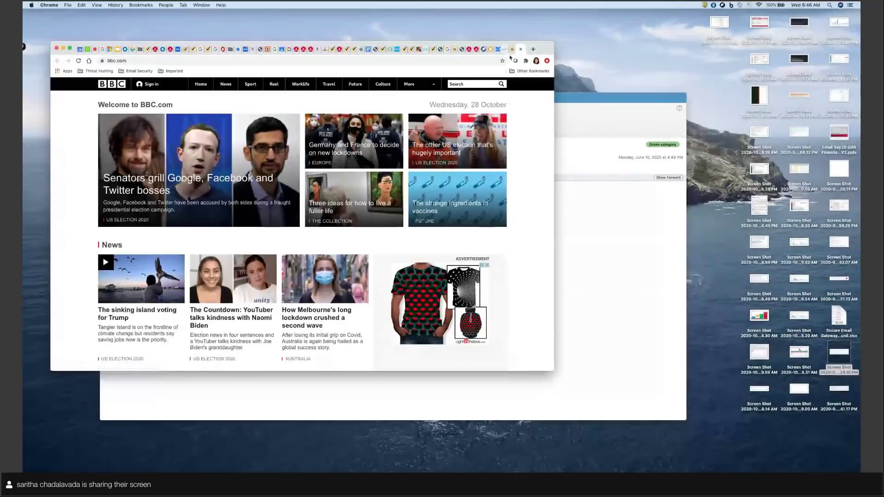
key(super+w)
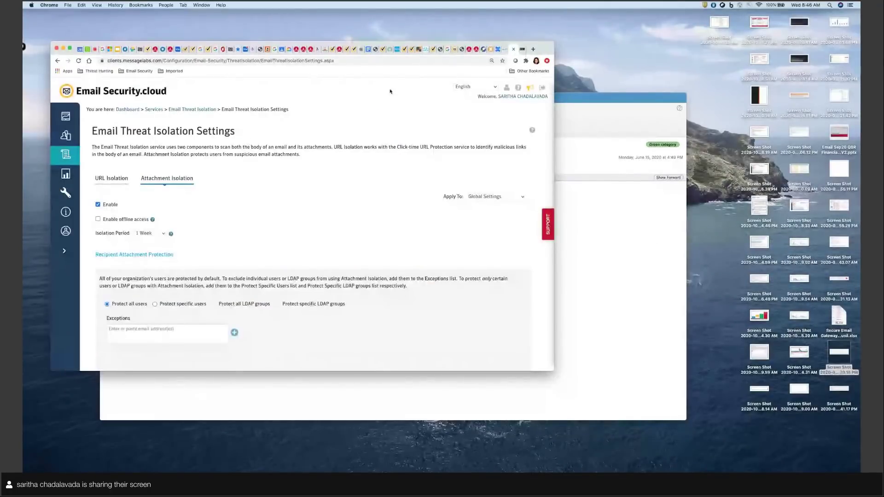
click(521, 49)
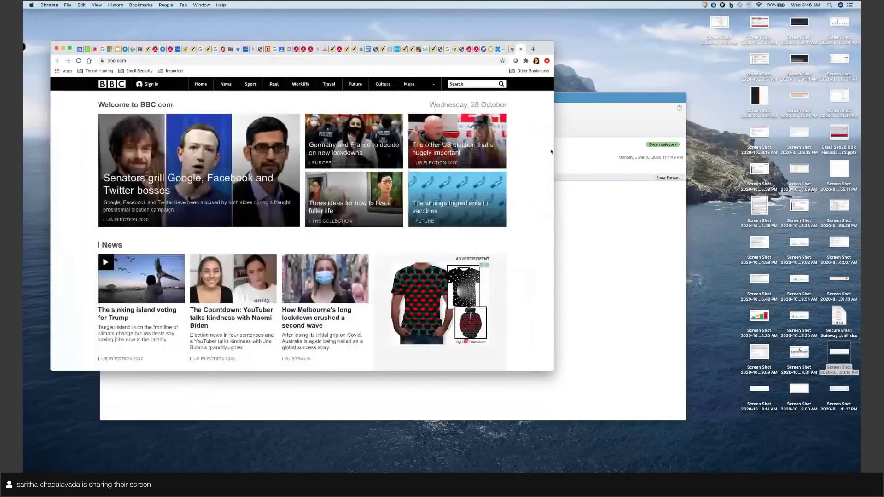
click(578, 245)
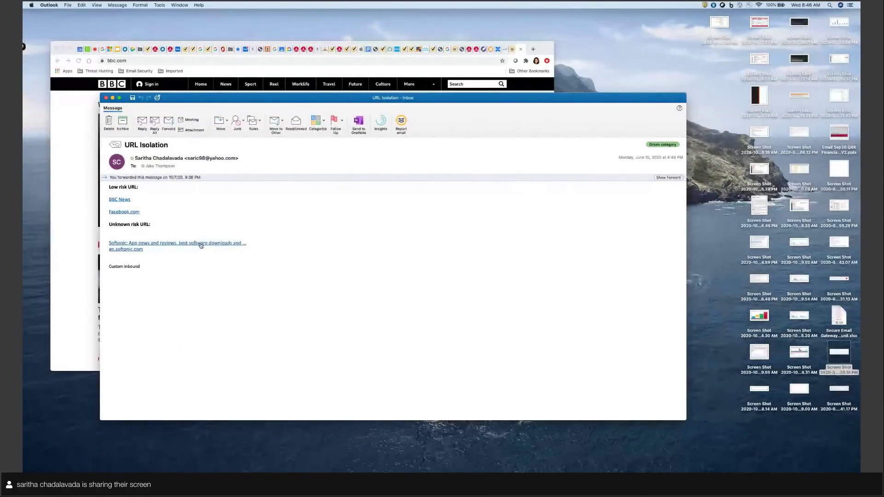
- Inspect the unknown-risk Softonic link in the URL Isolation email, open it, and browse the isolated web page
mouse_move(201, 245)
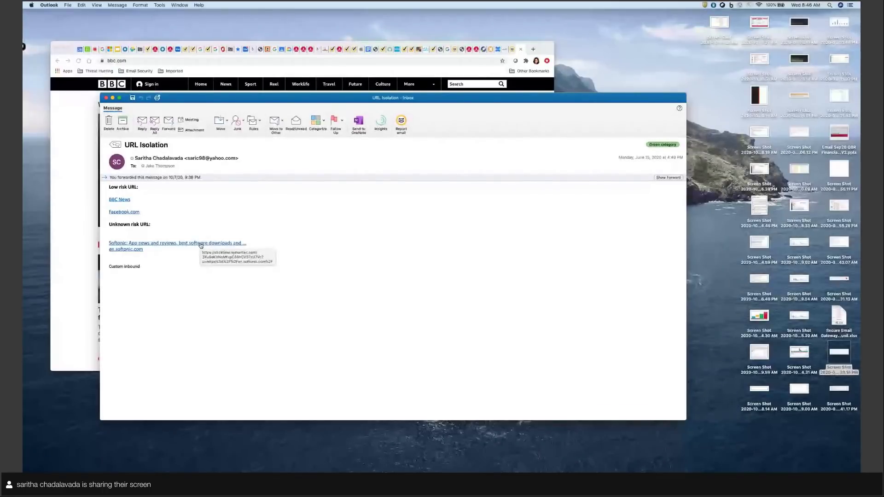
click(201, 244)
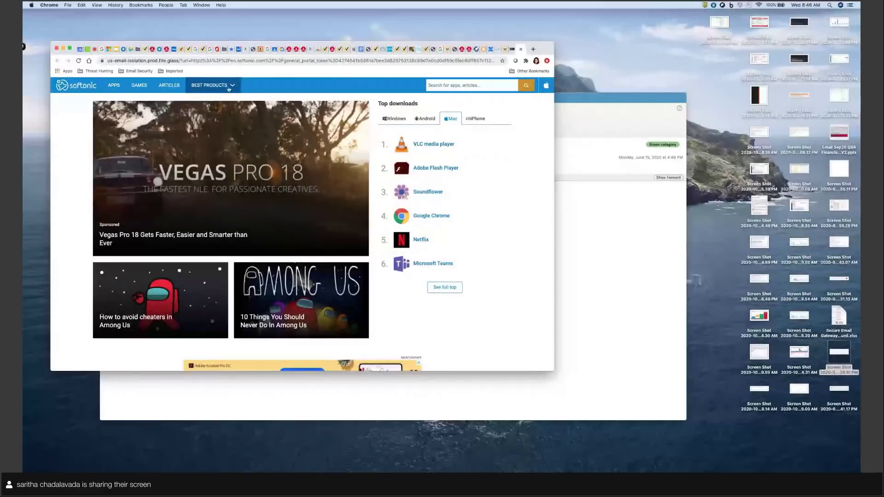
scroll(270, 254, down, 2)
scroll(271, 255, down, 10)
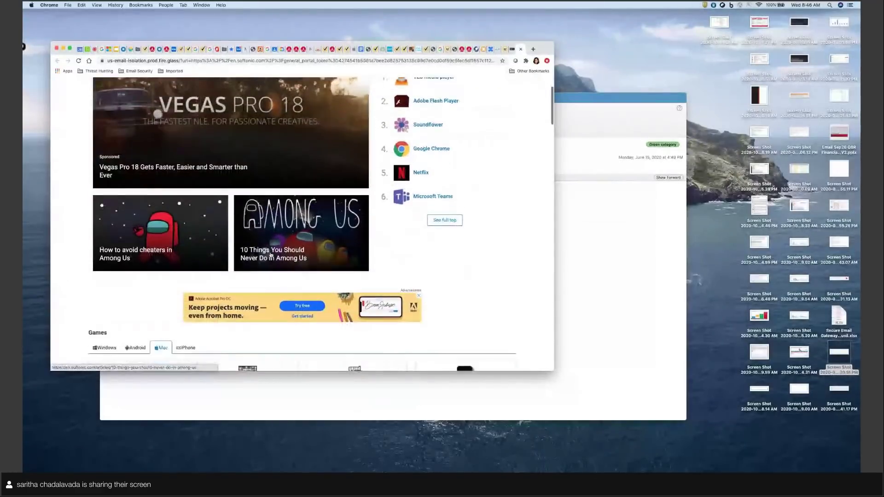
scroll(270, 254, up, 10)
scroll(271, 254, down, 1)
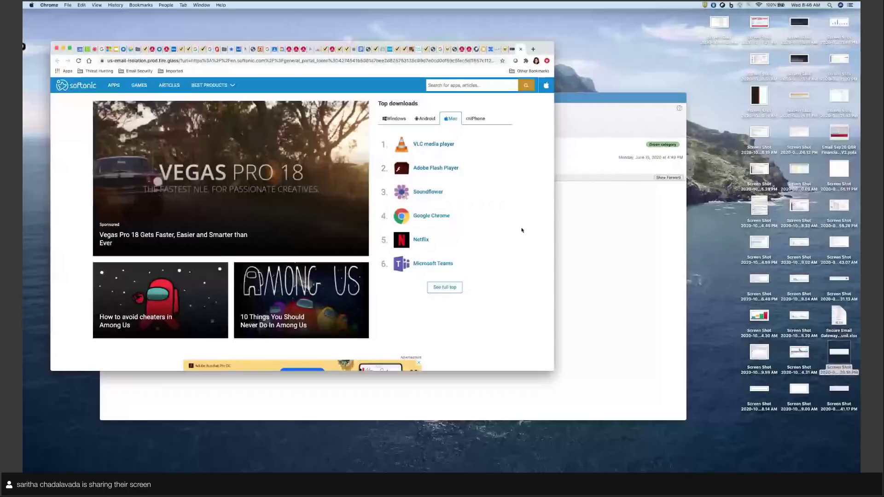
- Try to use the search field on the isolated Softonic page, and close the Protected View notice to continue browsing read-only
click(470, 85)
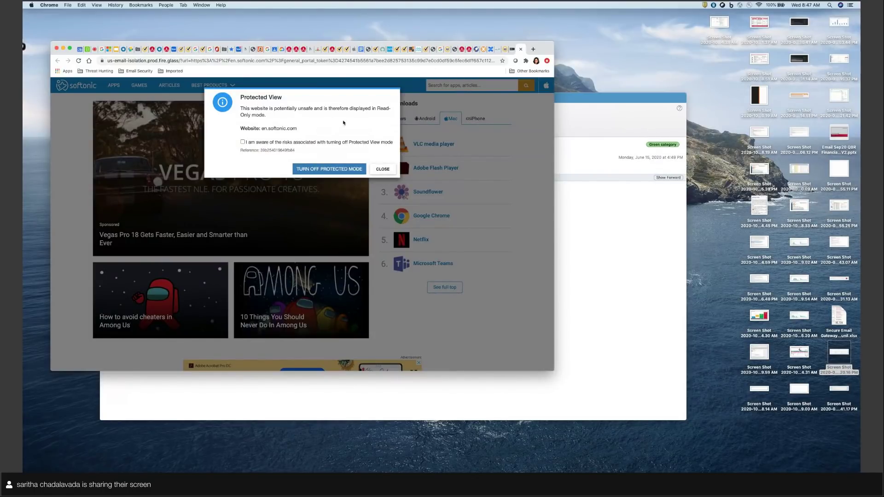
click(382, 169)
scroll(454, 297, down, 5)
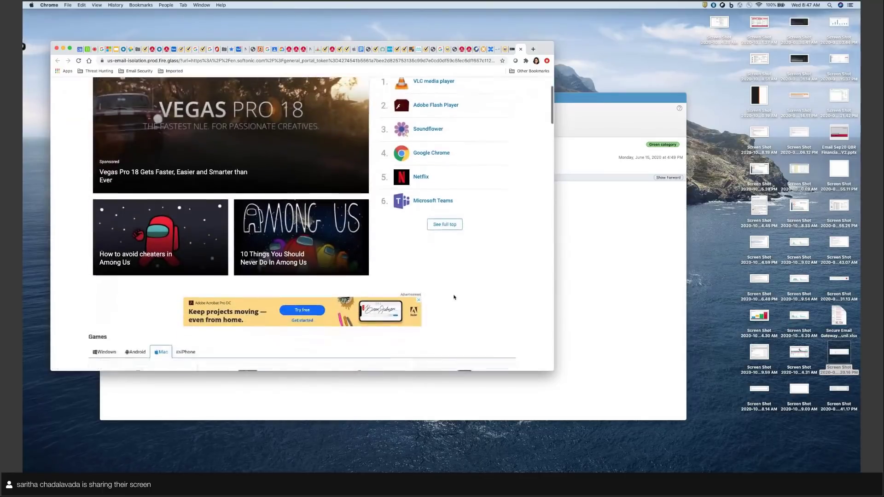
scroll(453, 297, up, 5)
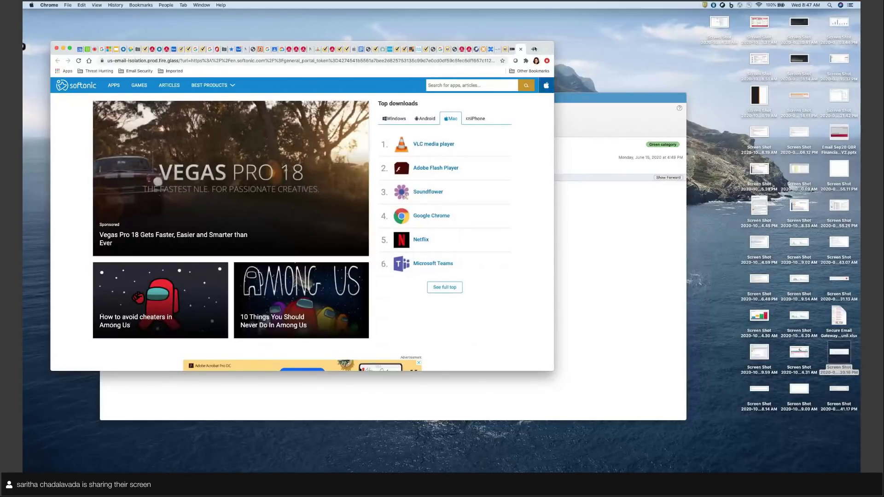
- Return from the Softonic page to the BrightTALK presenter page with the audience questions
click(407, 395)
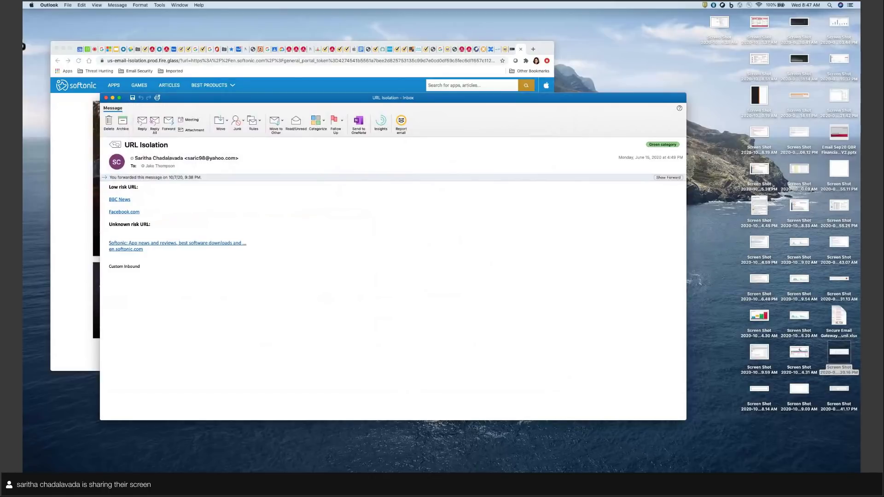
key(super+Tab)
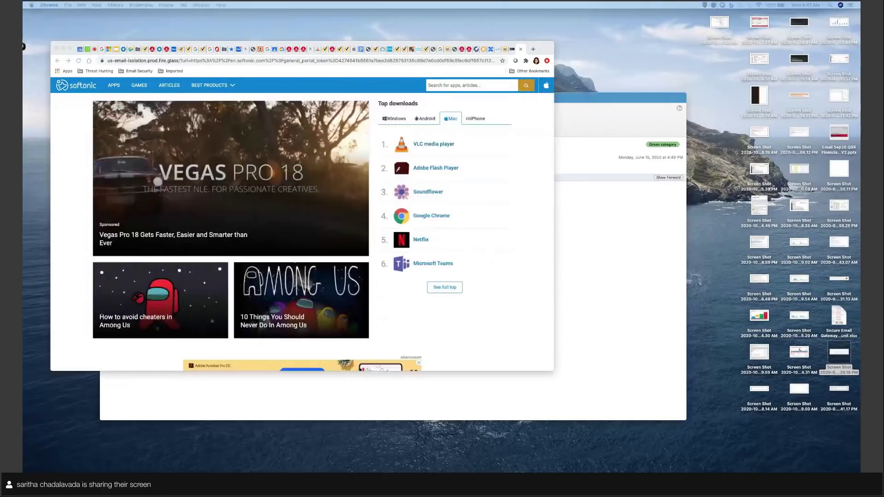
click(96, 49)
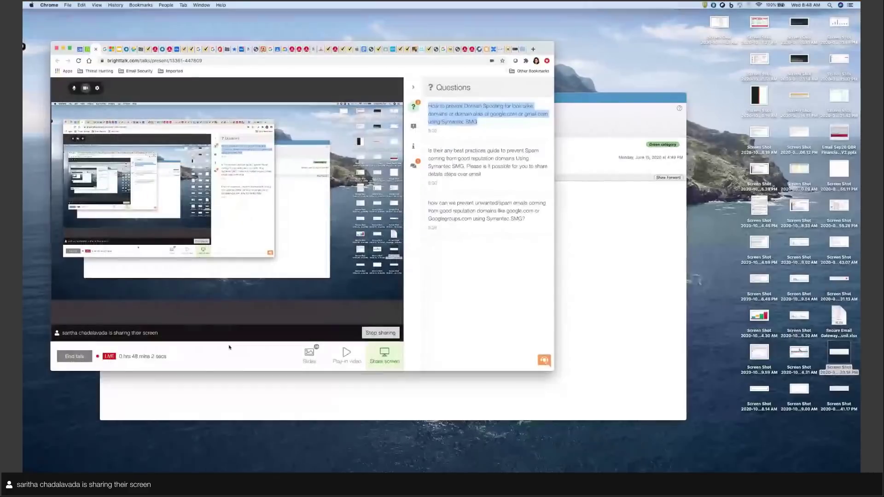